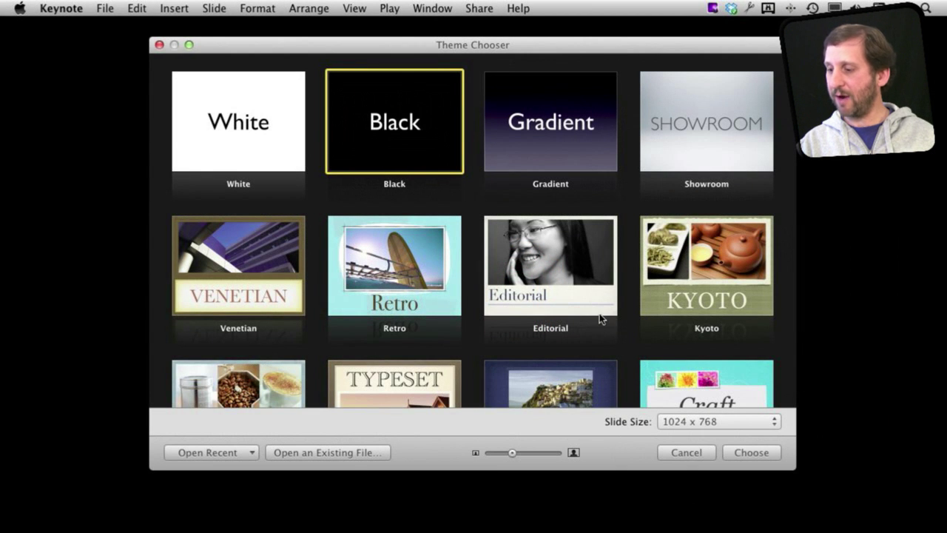
Create a new presentation with the Black theme and a slide size of 1280 x 720
left_click(709, 422)
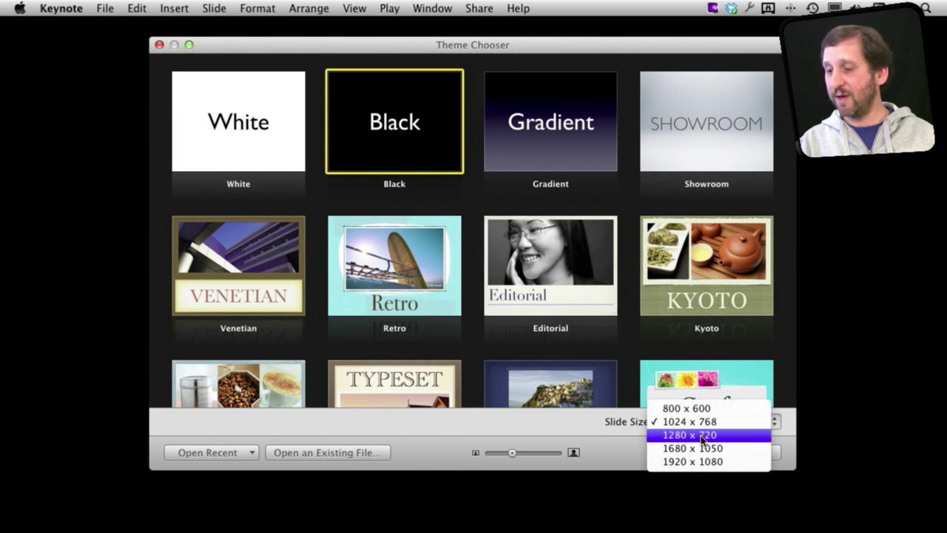
left_click(703, 436)
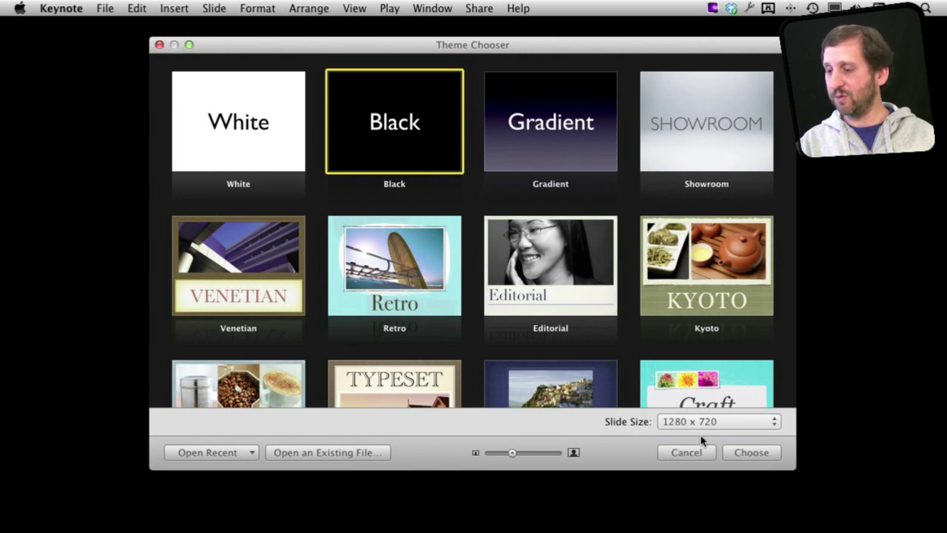
left_click(750, 453)
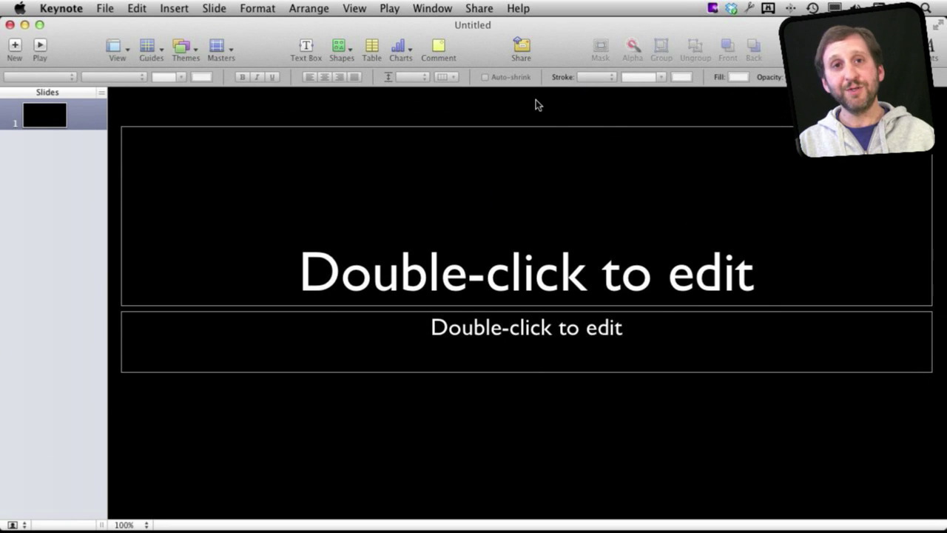
Delete the subtitle placeholder and enter "Welcome!" as the slide's title
left_click(433, 365)
key("Delete")
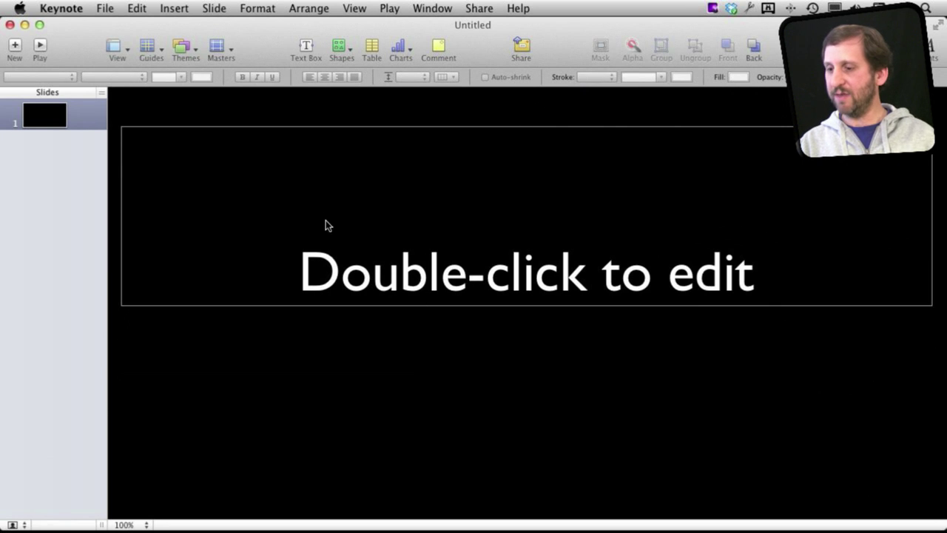
left_click(380, 240)
left_click(382, 243)
type("Welcome!")
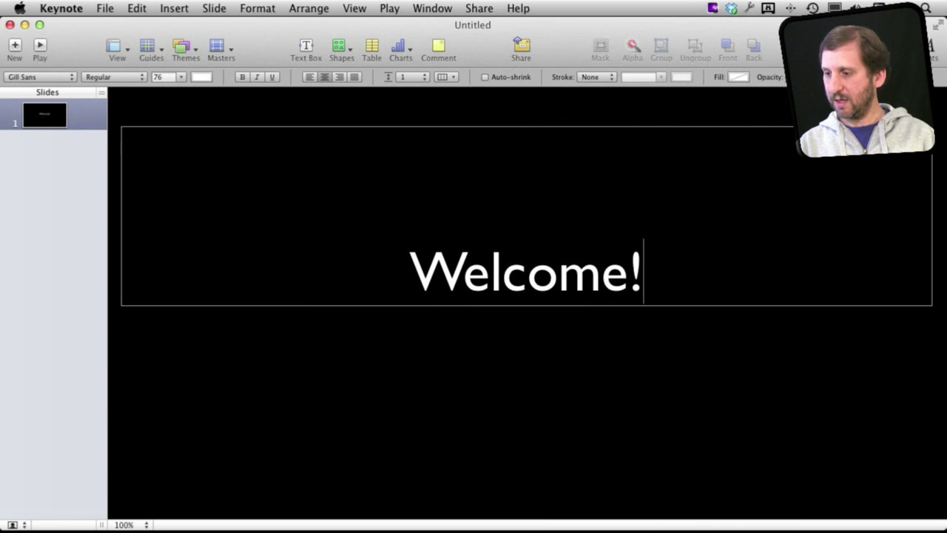
Format the whole "Welcome!" title as bold text at size 144
key("super+a")
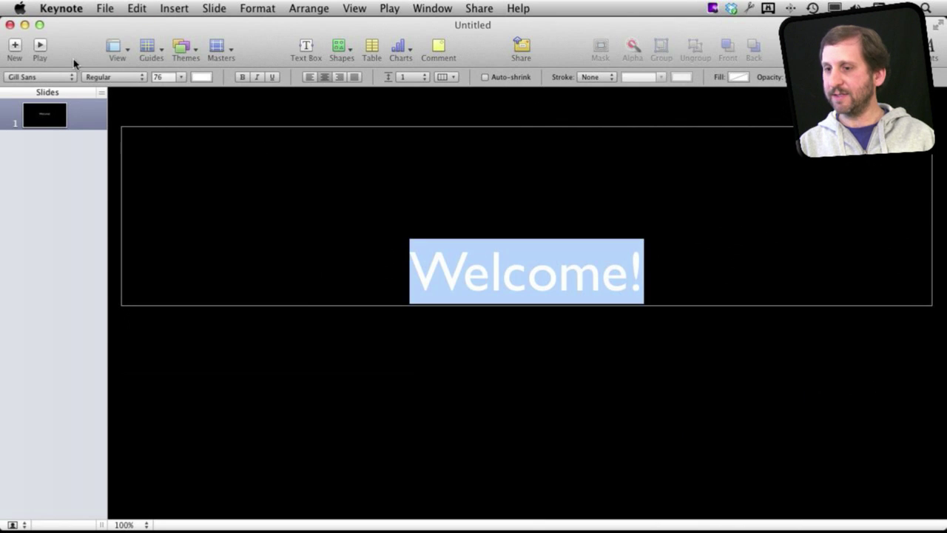
left_click(178, 80)
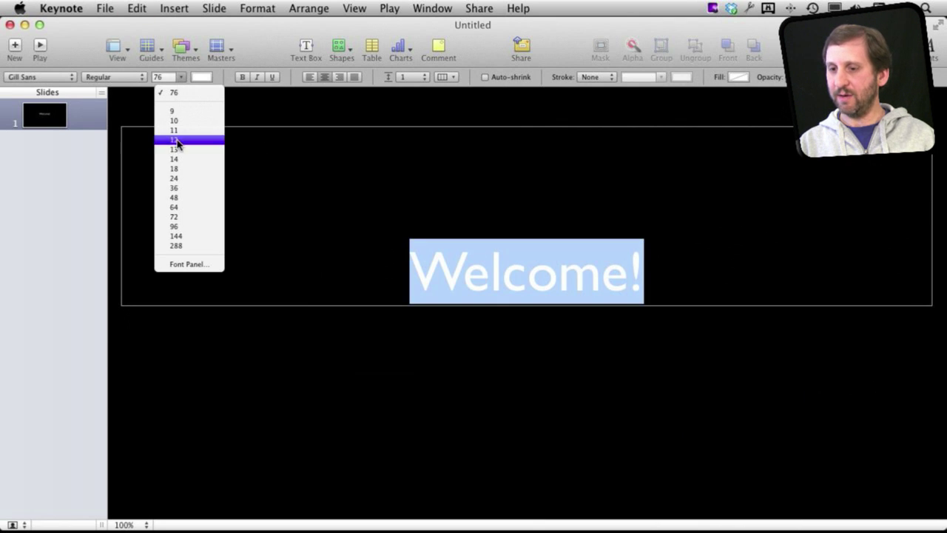
left_click(185, 245)
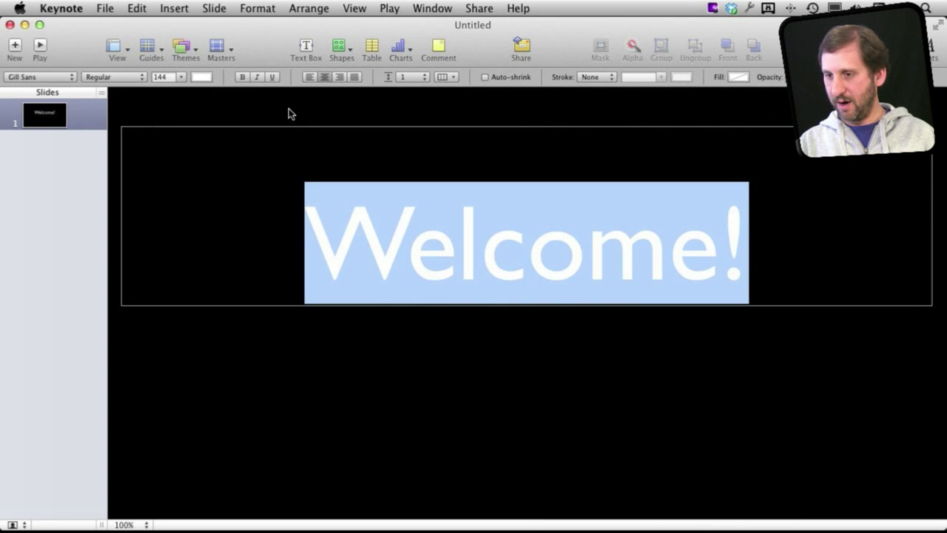
left_click(243, 77)
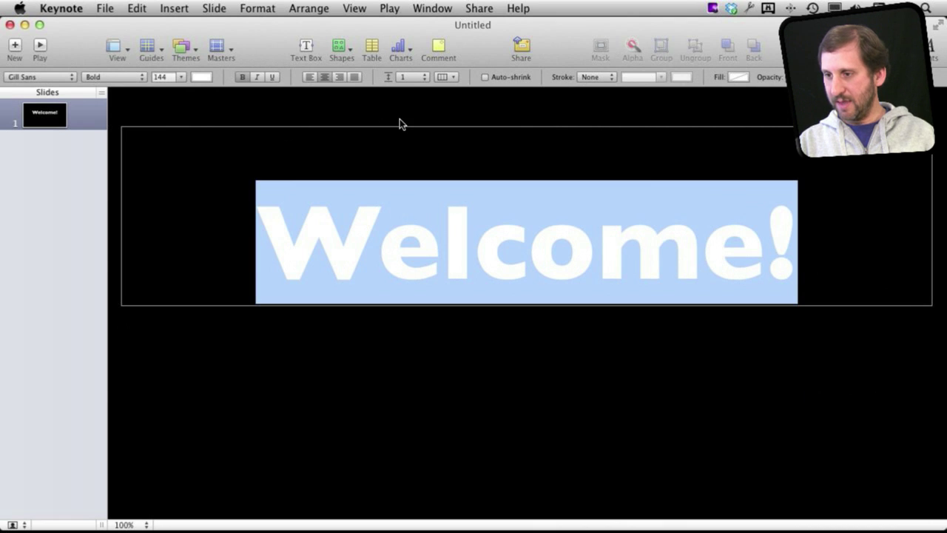
Give the "Welcome!" title a Shimmer build-in effect and close the inspector
key("alt+super+i")
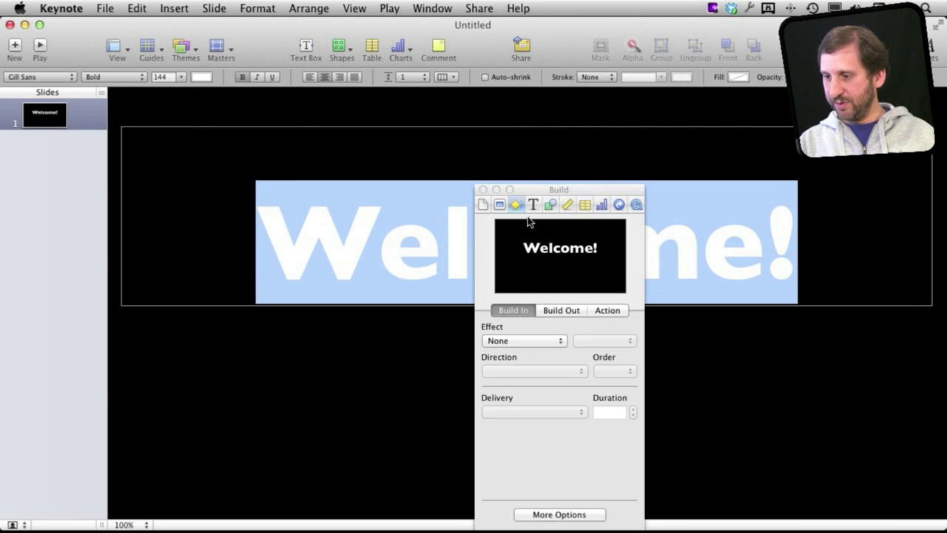
left_click(543, 341)
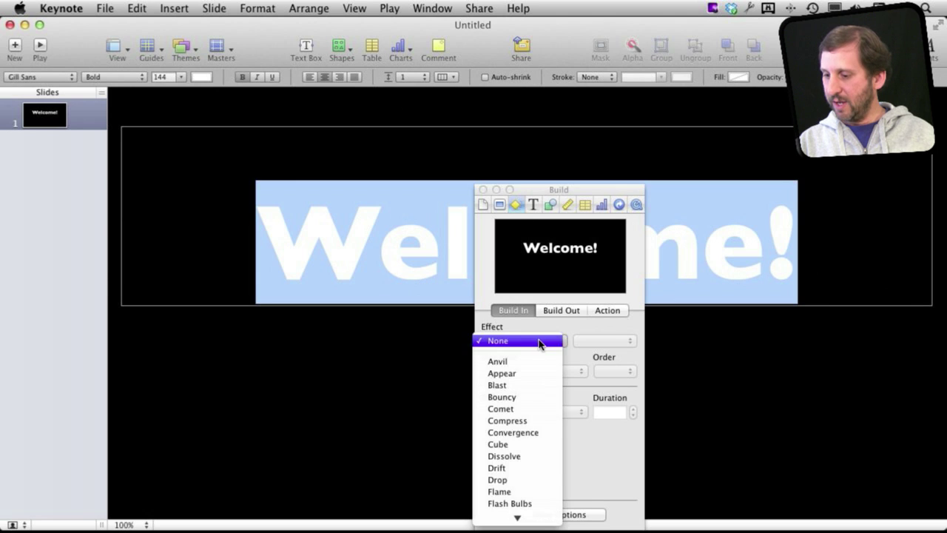
scroll(522, 407, "down", 2)
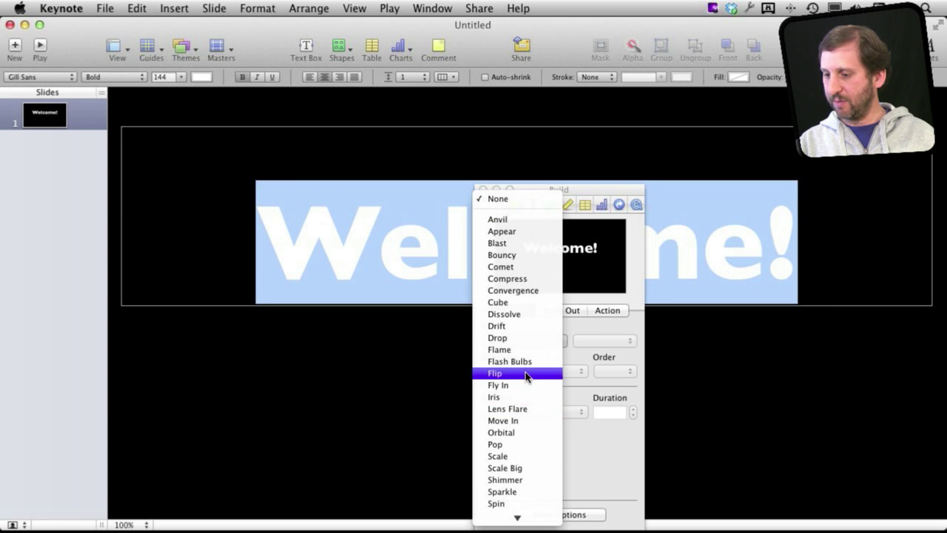
scroll(515, 462, "down", 2)
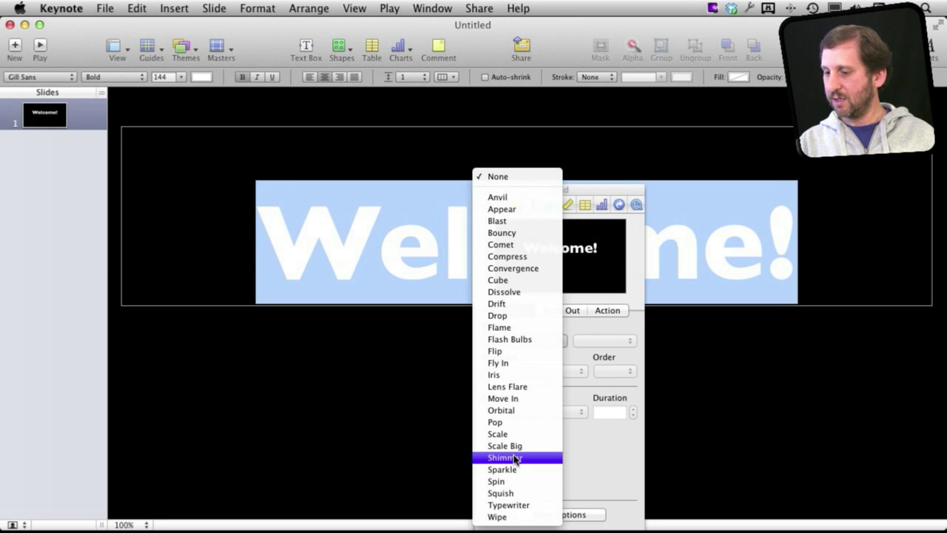
left_click(516, 459)
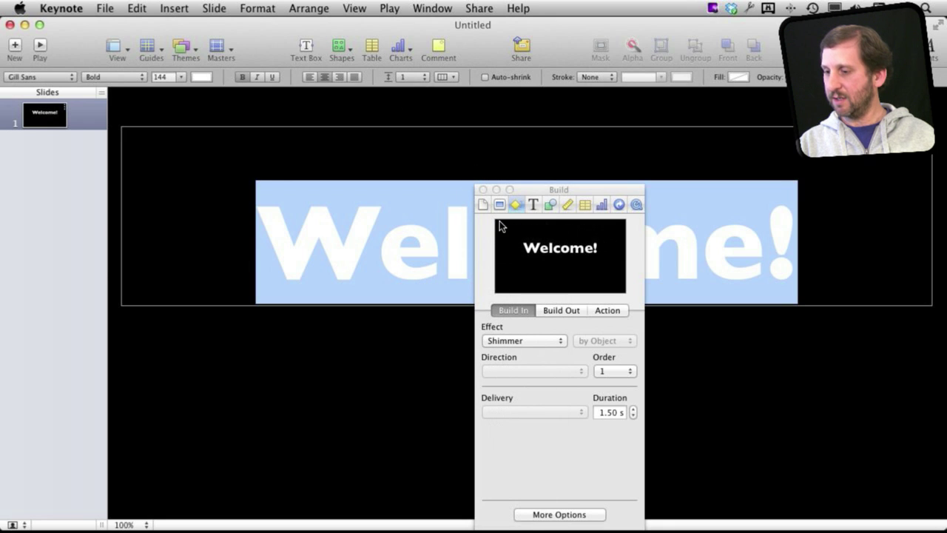
left_click(483, 189)
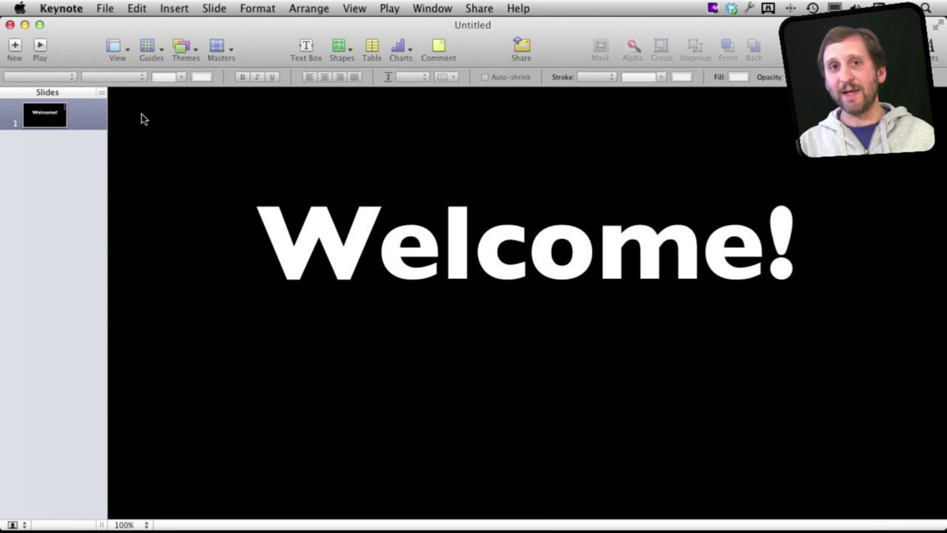
Make the slide background transparent by setting its black color fill to 0% opacity
key("super+alt+i")
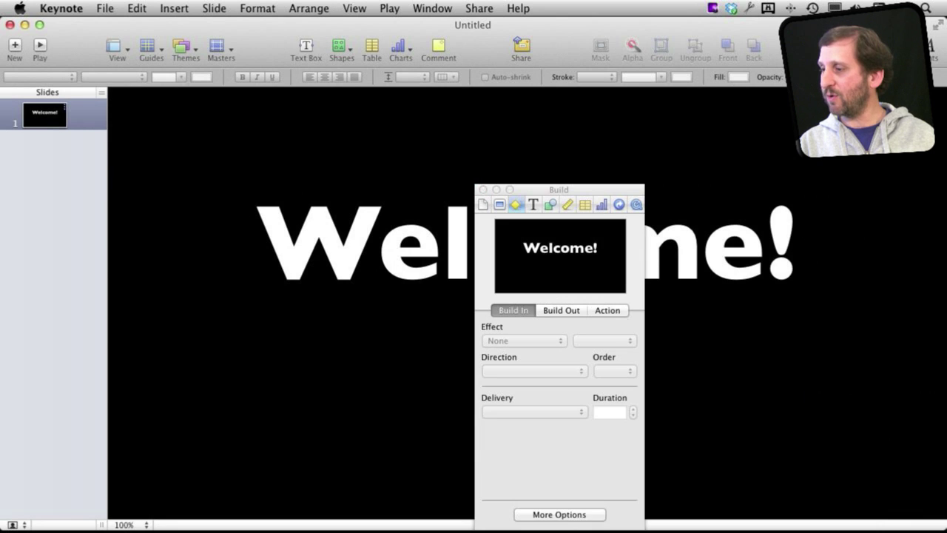
left_click_drag(568, 194, 549, 80)
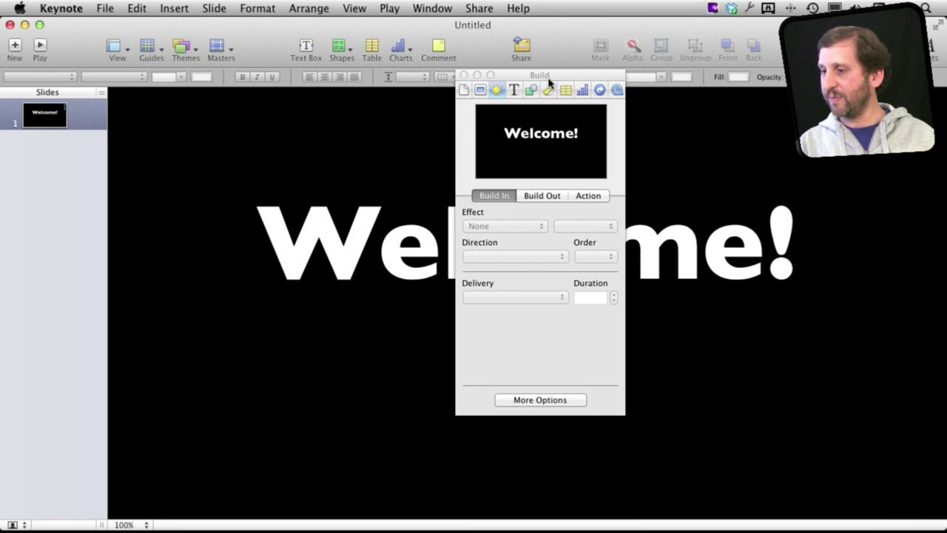
left_click(481, 90)
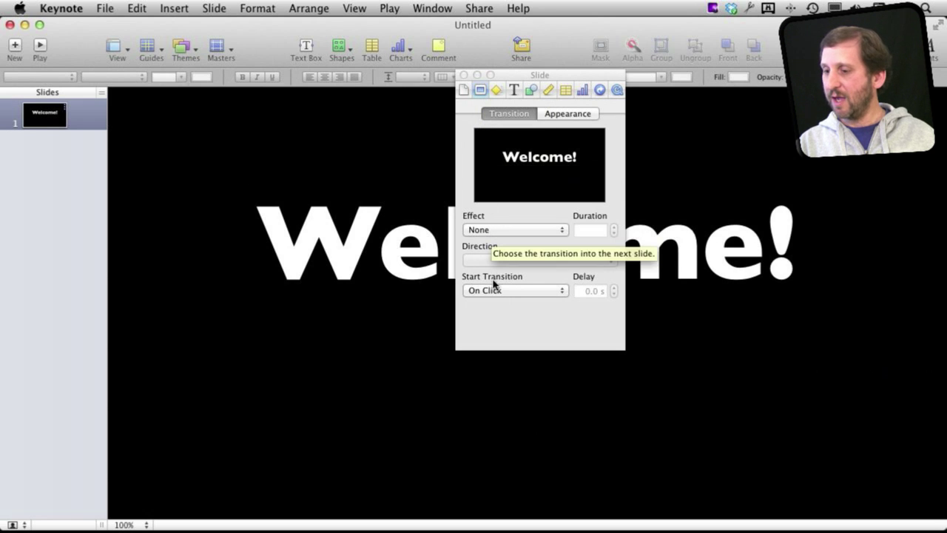
left_click(562, 114)
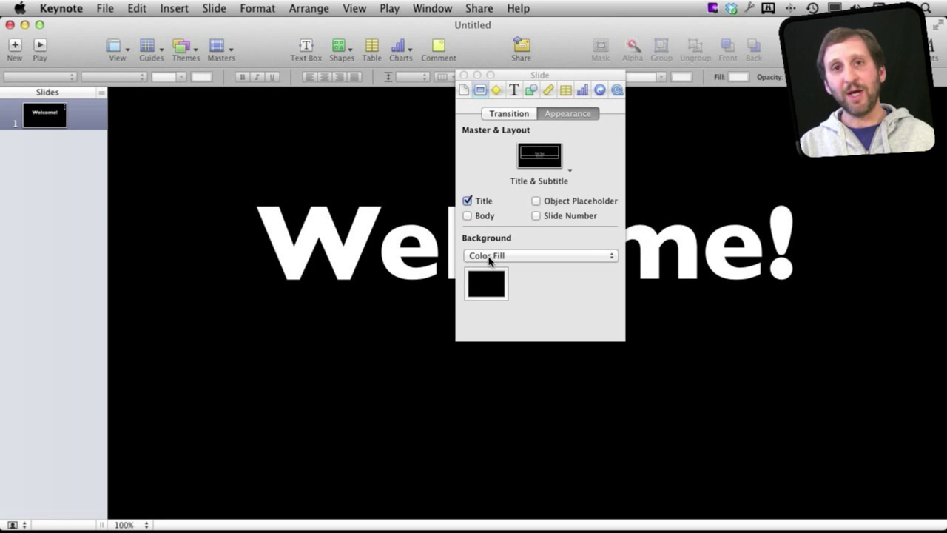
left_click(502, 256)
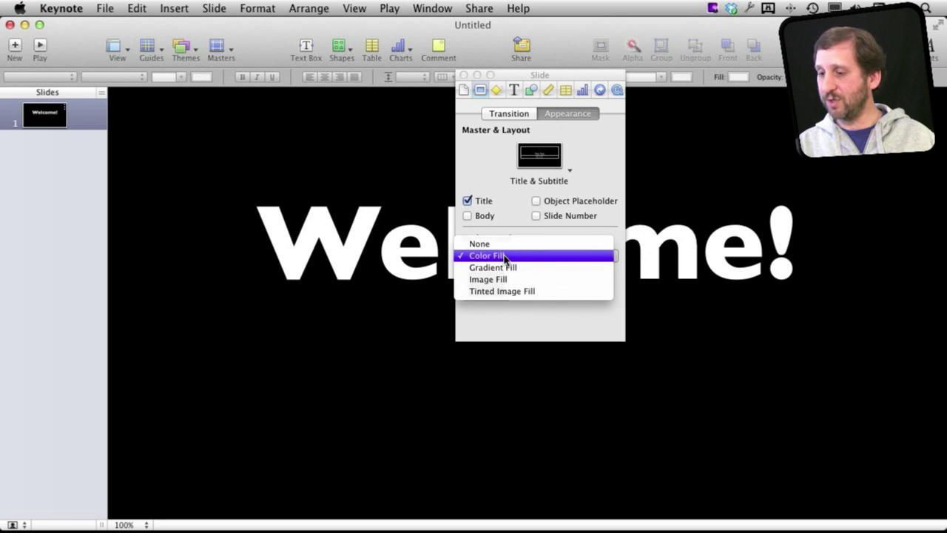
left_click(506, 257)
left_click(490, 285)
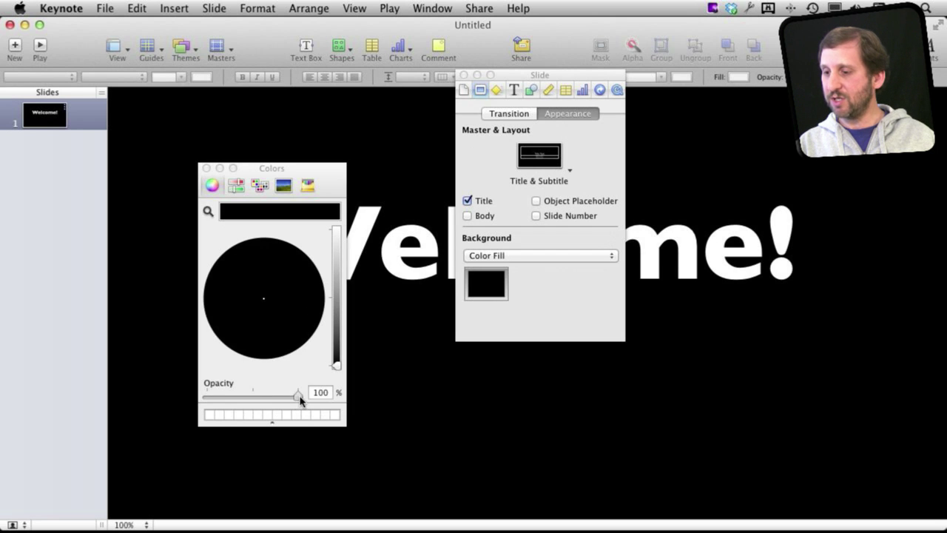
left_click_drag(299, 400, 208, 398)
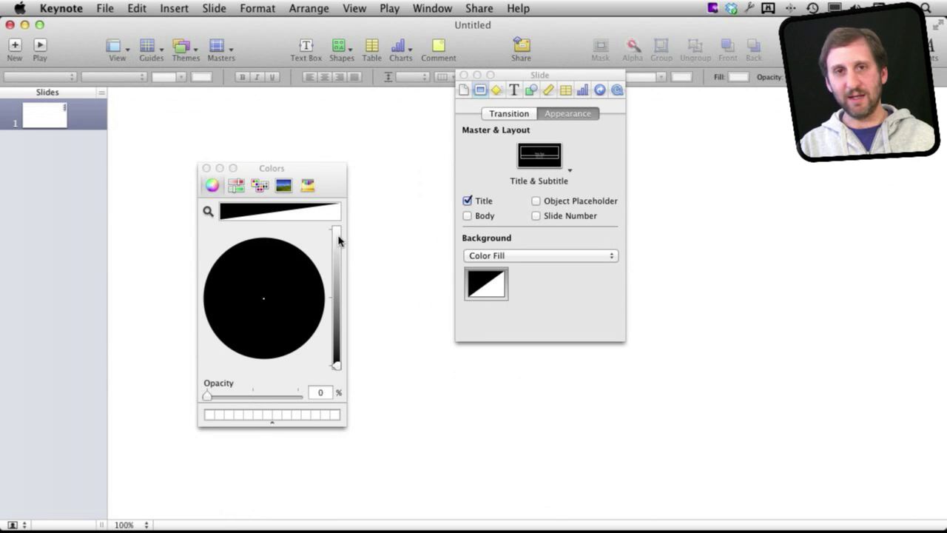
left_click(206, 169)
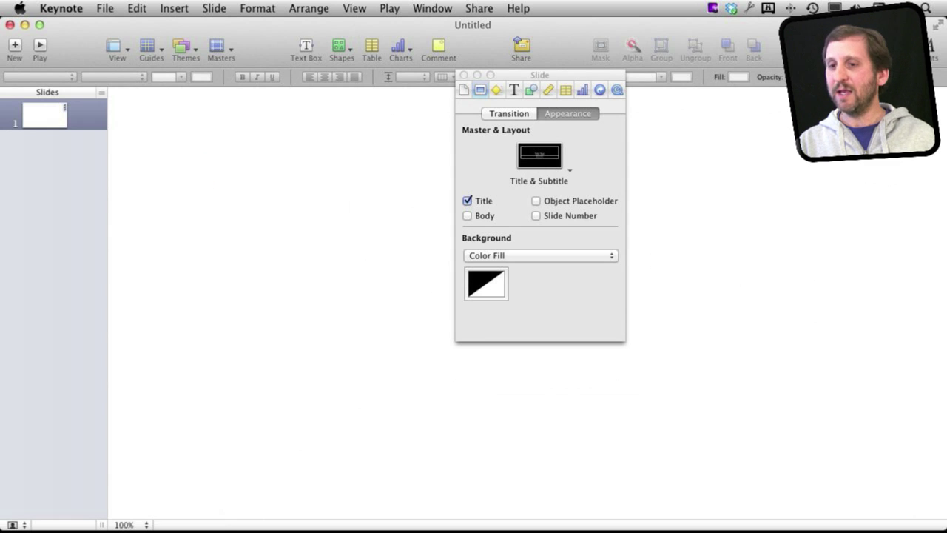
Start exporting the presentation as a QuickTime movie and close the inspector covering the export options
left_click(105, 8)
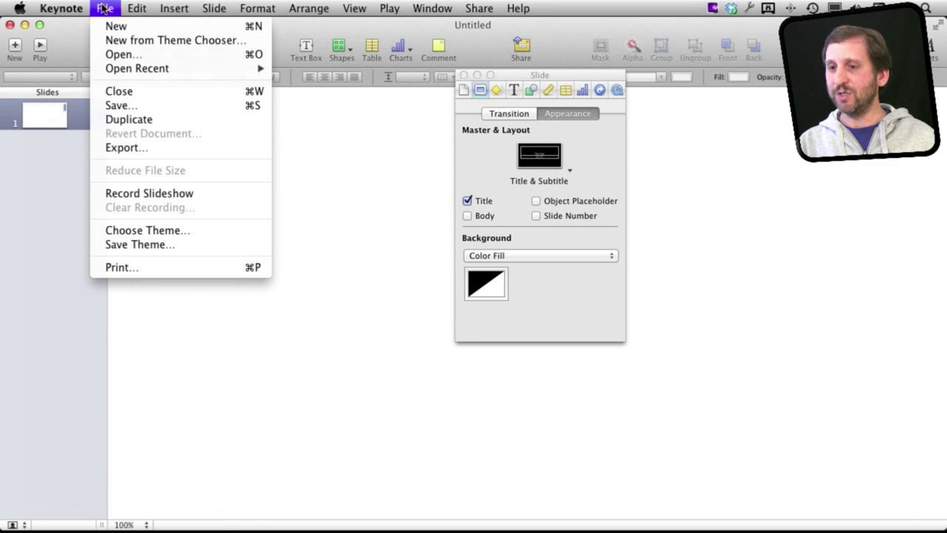
left_click(118, 148)
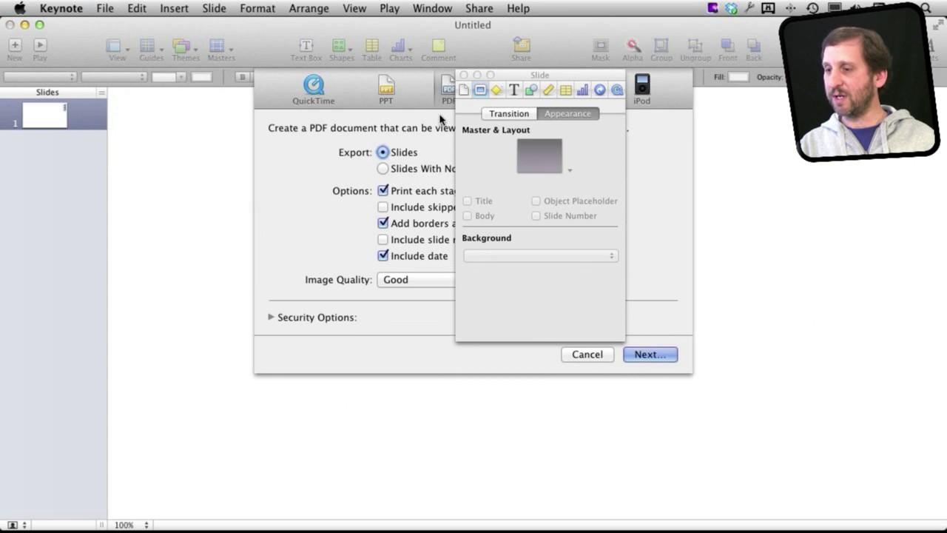
left_click(464, 75)
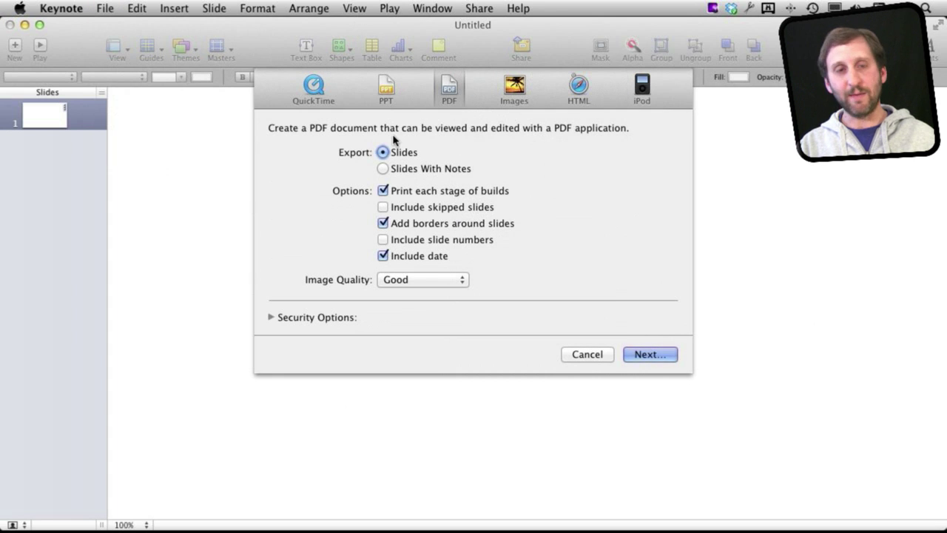
left_click(314, 89)
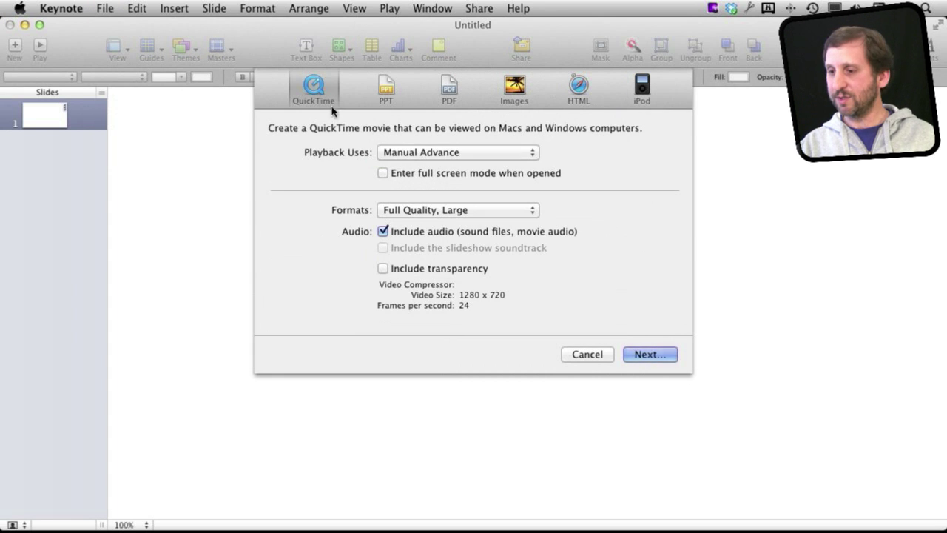
Set the movie's playback to Fixed Timing, include transparency and leave out the audio
left_click(396, 153)
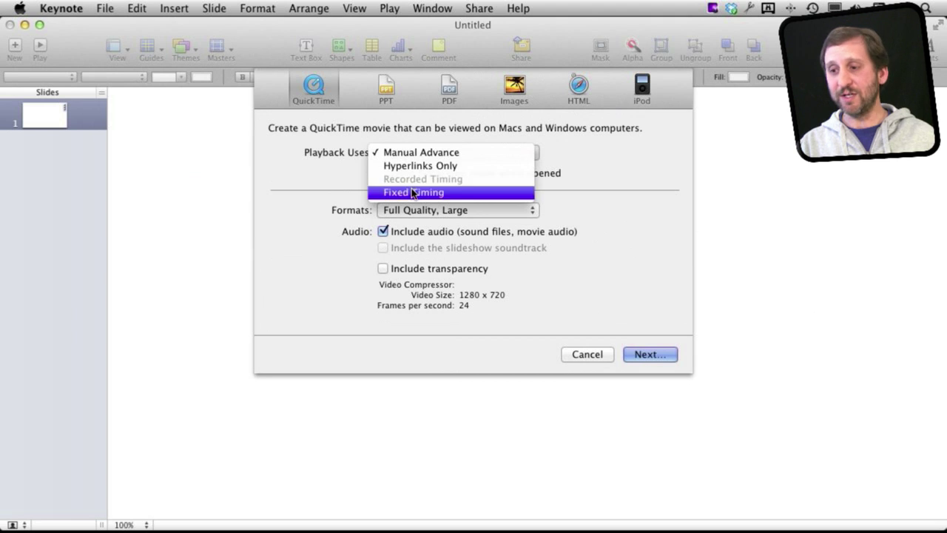
left_click(413, 193)
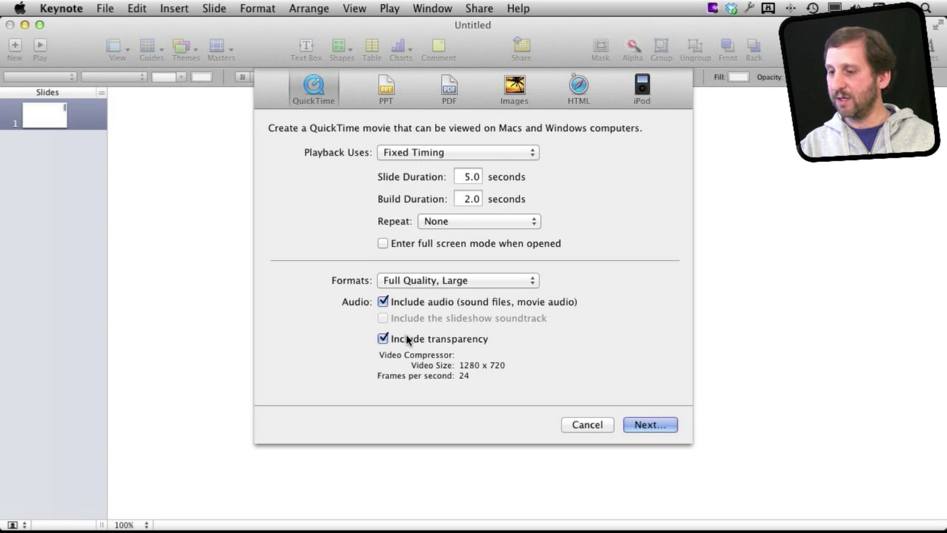
left_click(407, 302)
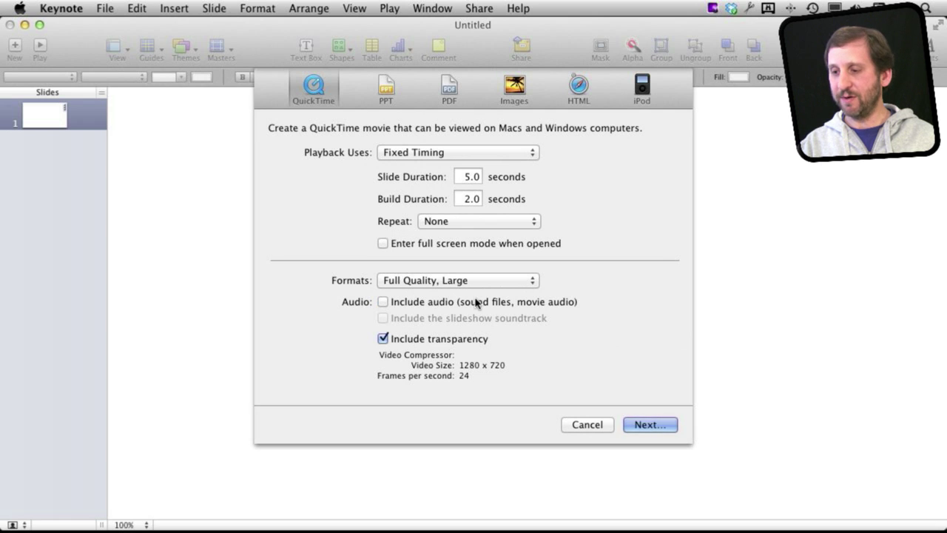
Choose a custom export format and set its video compression type to Animation
left_click(414, 281)
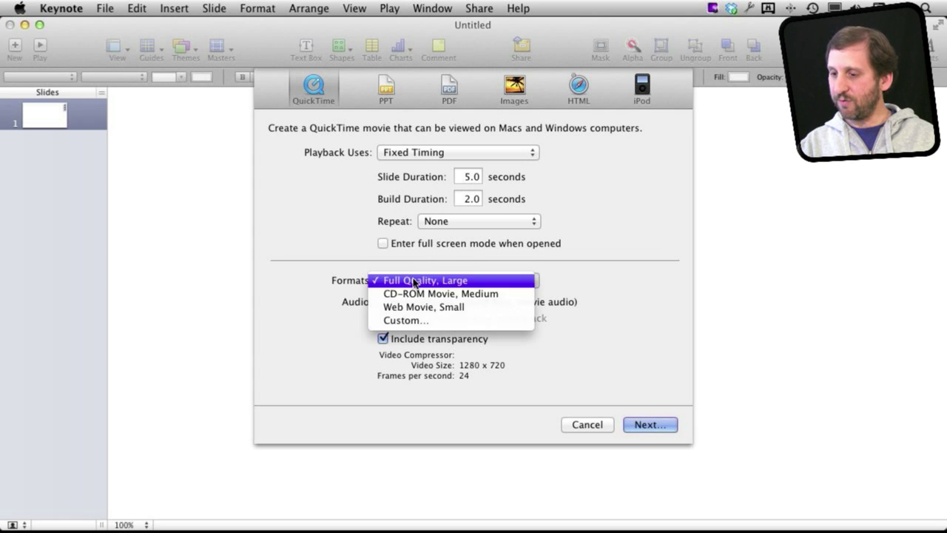
left_click(414, 320)
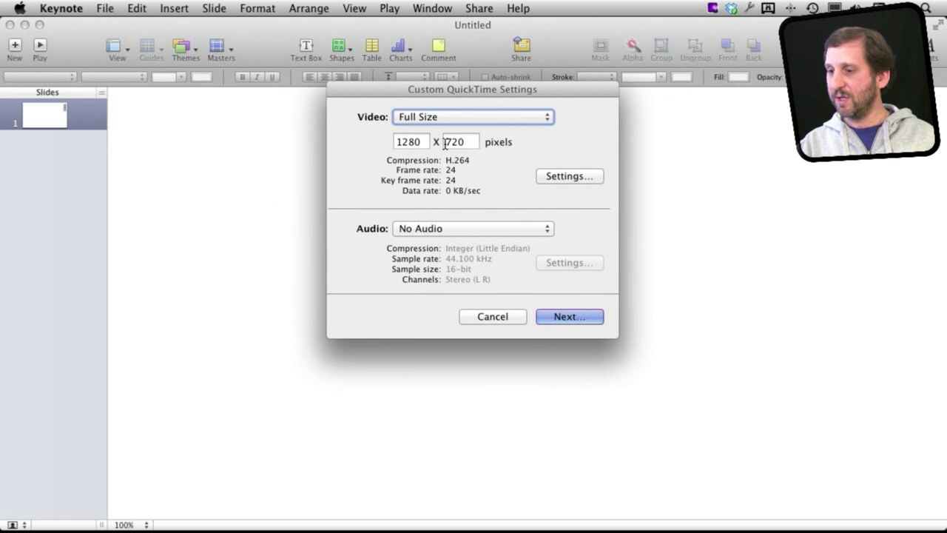
left_click(564, 178)
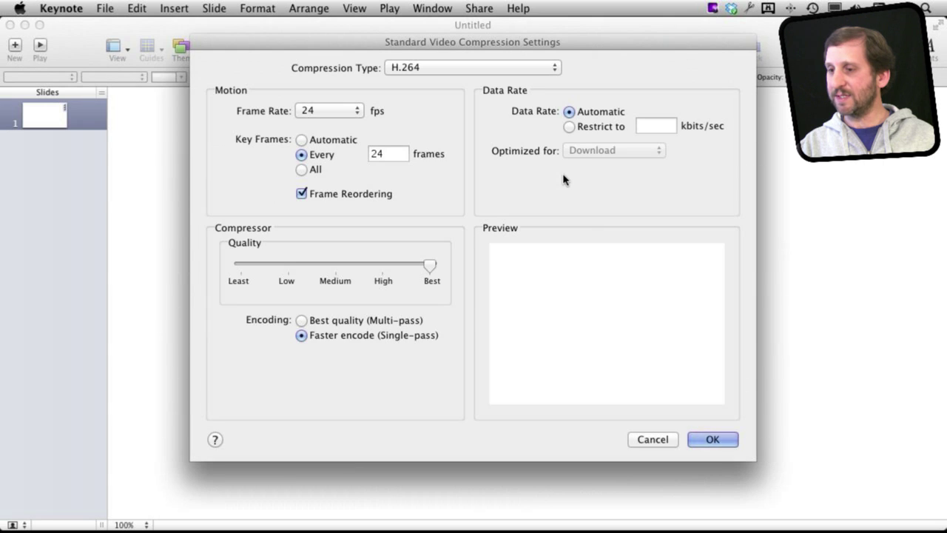
left_click(409, 69)
scroll(411, 74, "up", 6)
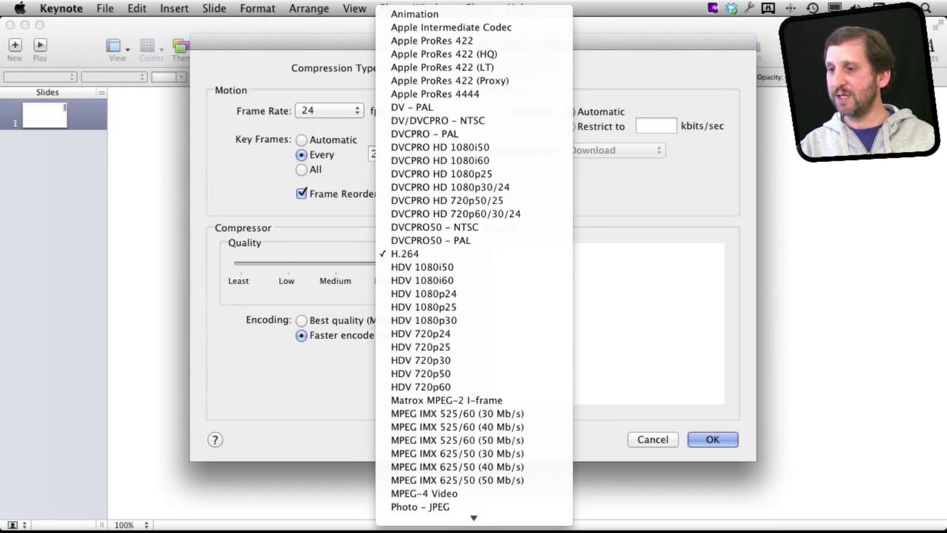
left_click(422, 14)
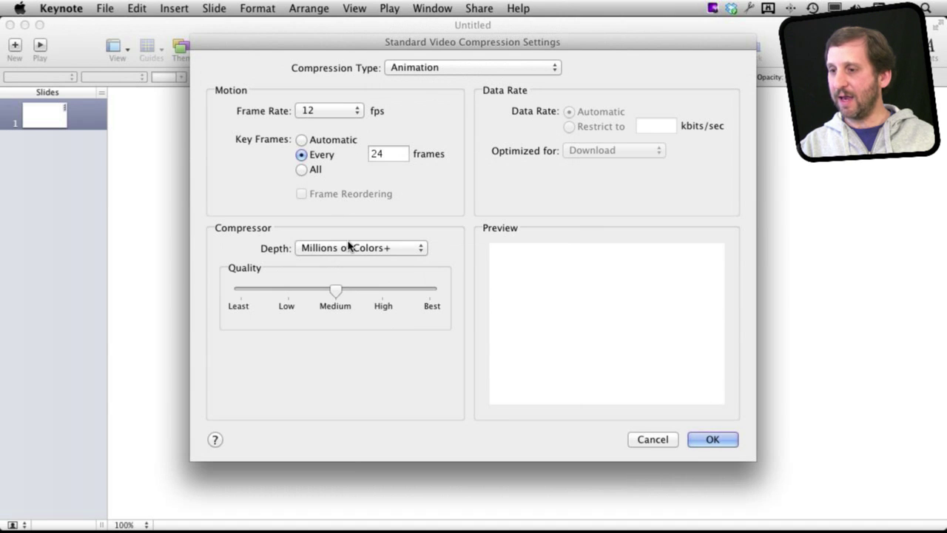
Set the compression frame rate to 30 fps and the quality to Best, and accept the video settings
left_click(355, 109)
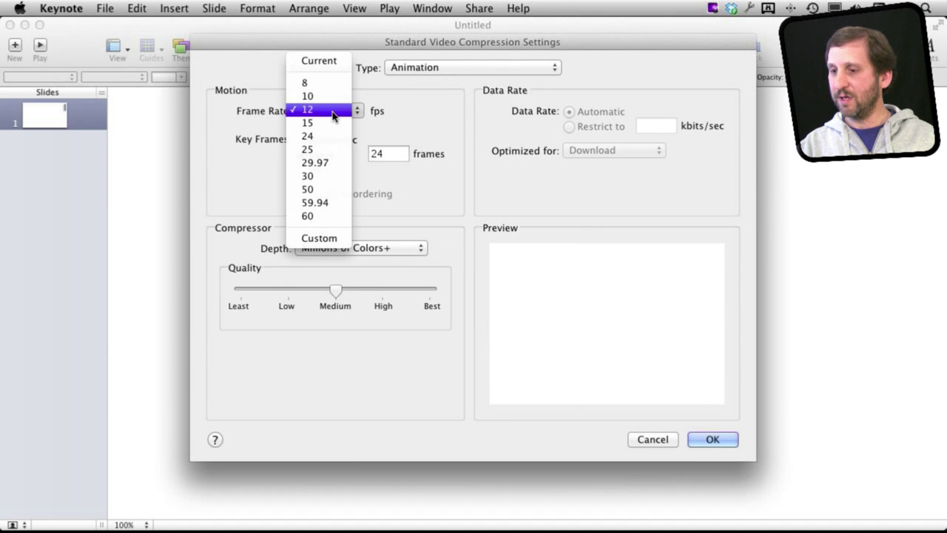
left_click(325, 176)
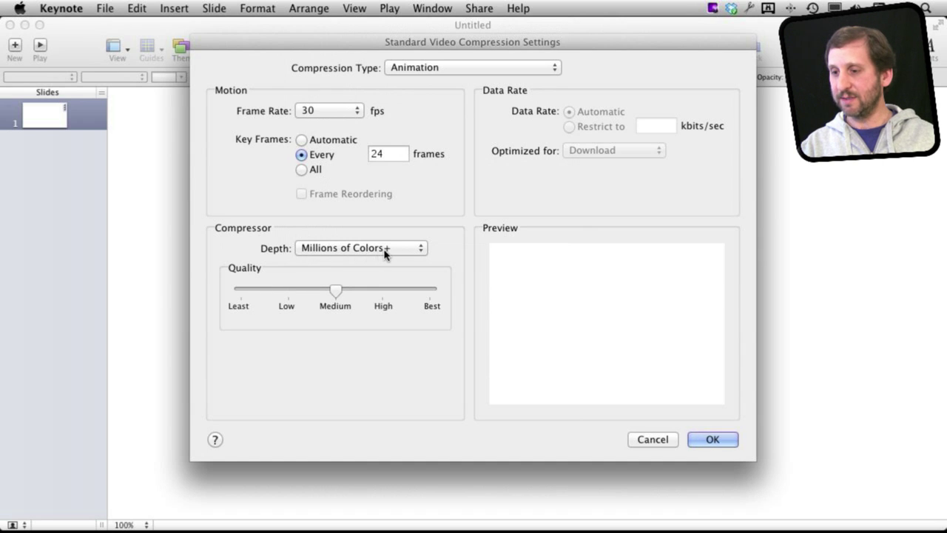
left_click_drag(335, 290, 461, 304)
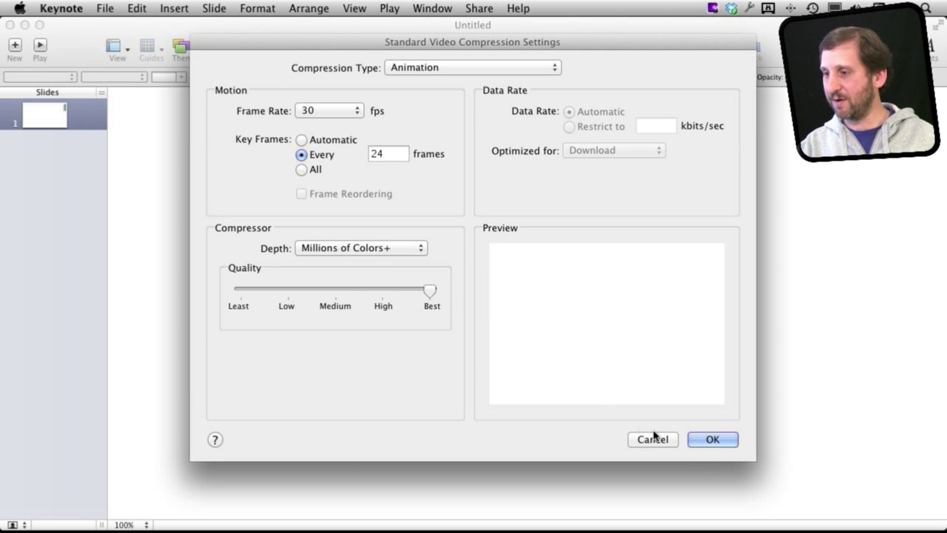
left_click(712, 440)
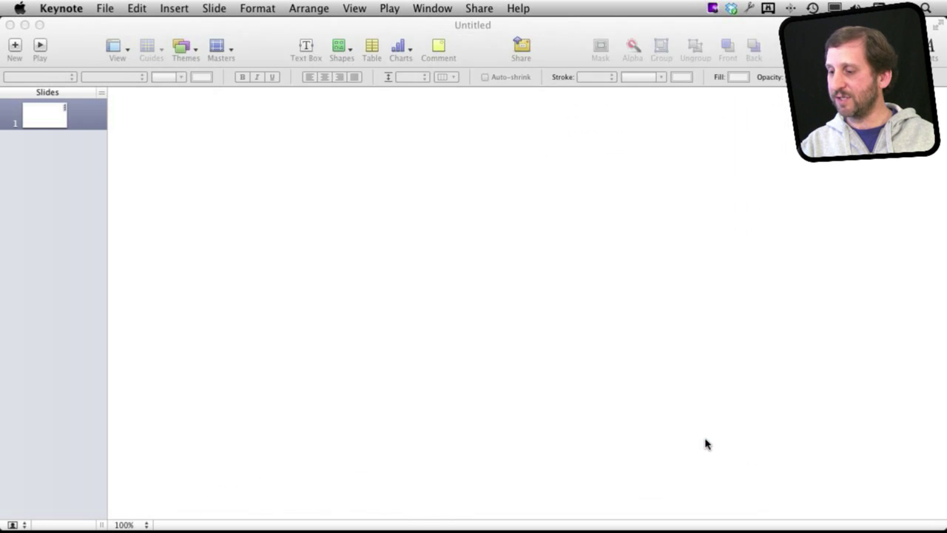
Export the movie to the Desktop as Welcome.mov and open the exported file
left_click(588, 317)
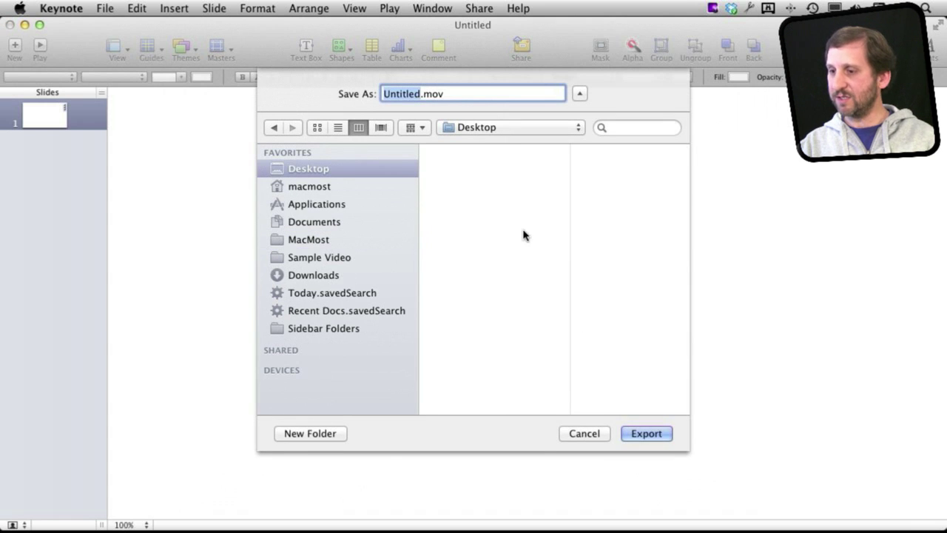
type("Welcome")
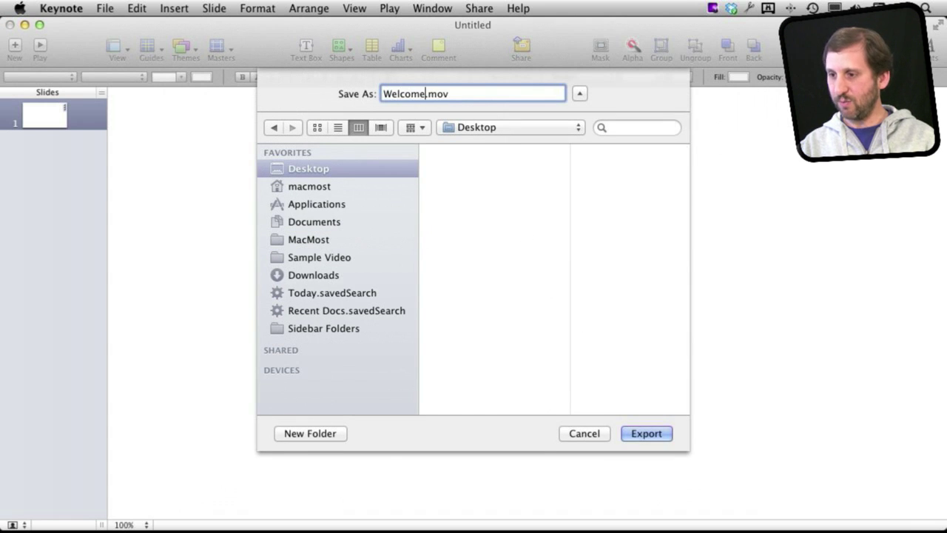
key("Return")
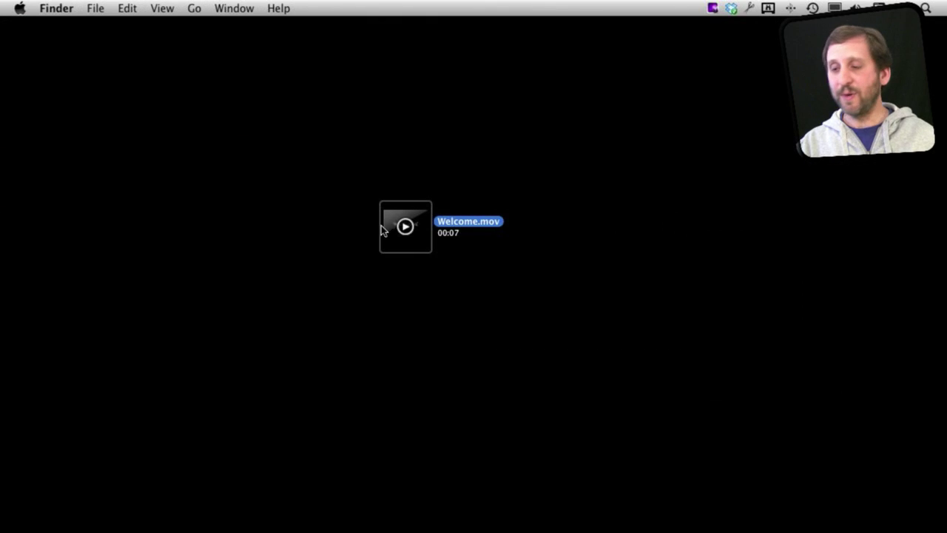
double_click(407, 221)
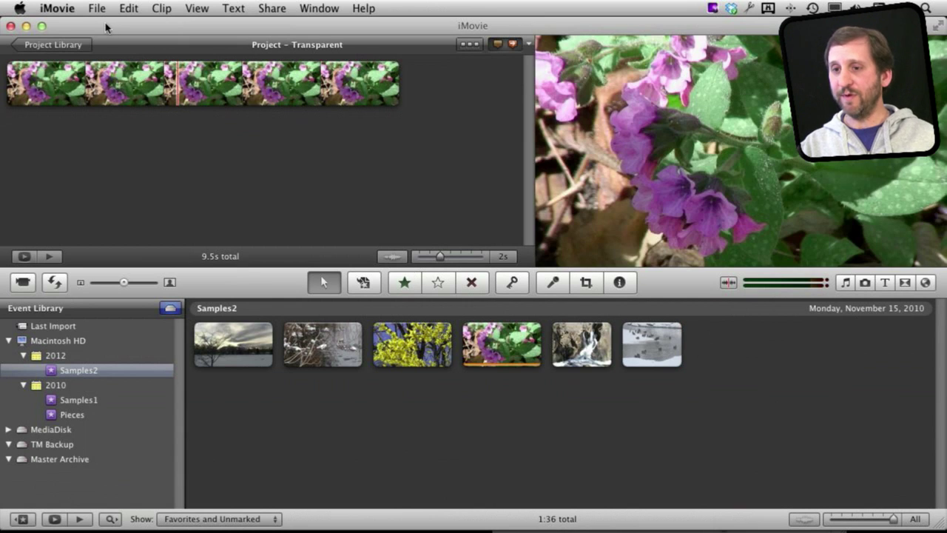
Check in iMovie's preferences that Show Advanced Tools is enabled
left_click(70, 9)
left_click(70, 46)
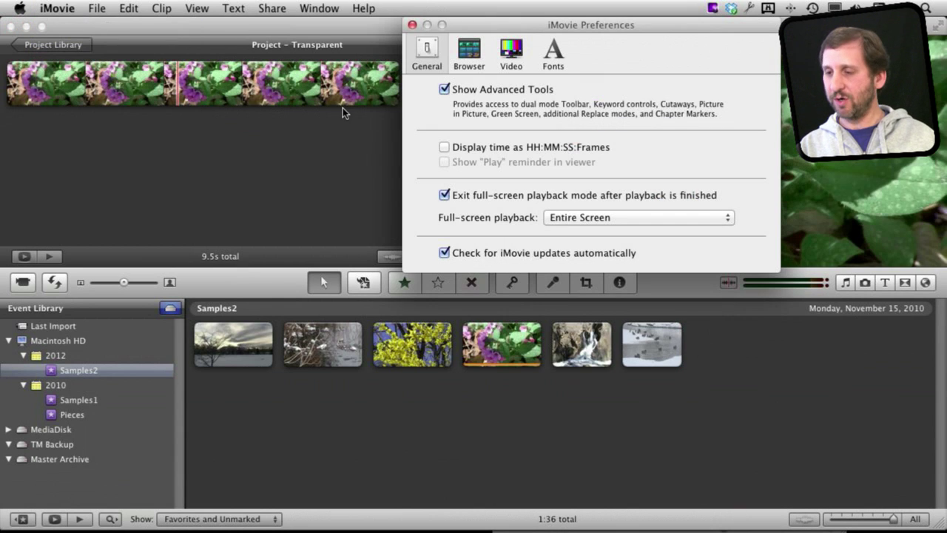
left_click(412, 26)
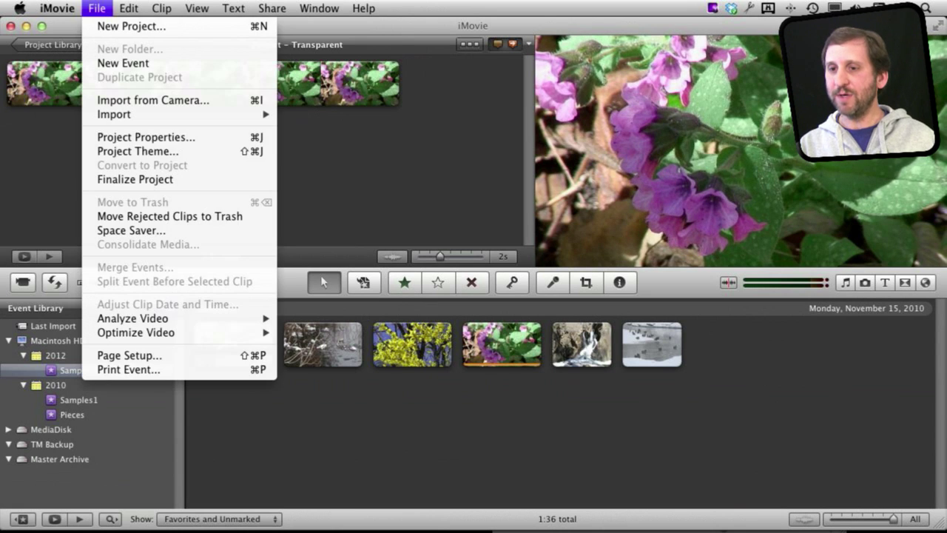
Import Welcome.mov from the Desktop into the existing Samples2 event, copying the file
mouse_move(141, 115)
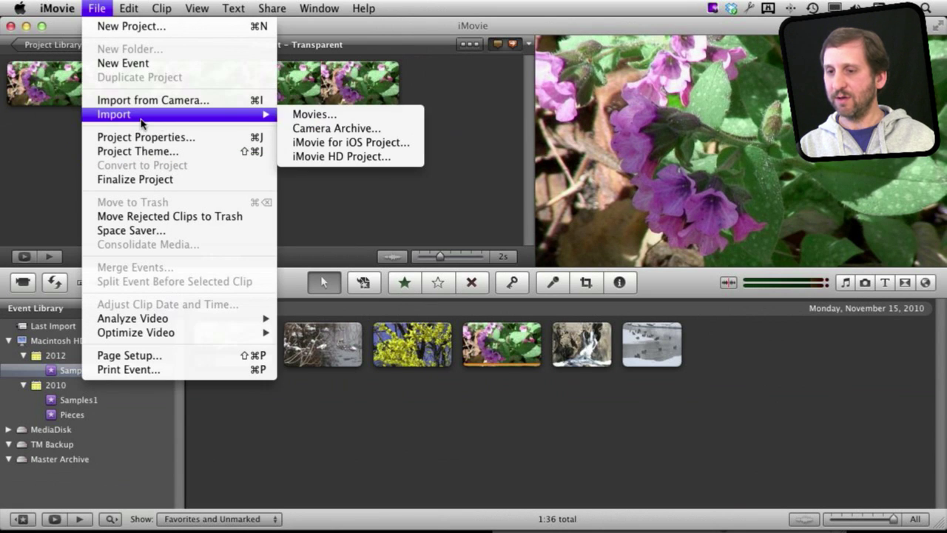
left_click(293, 114)
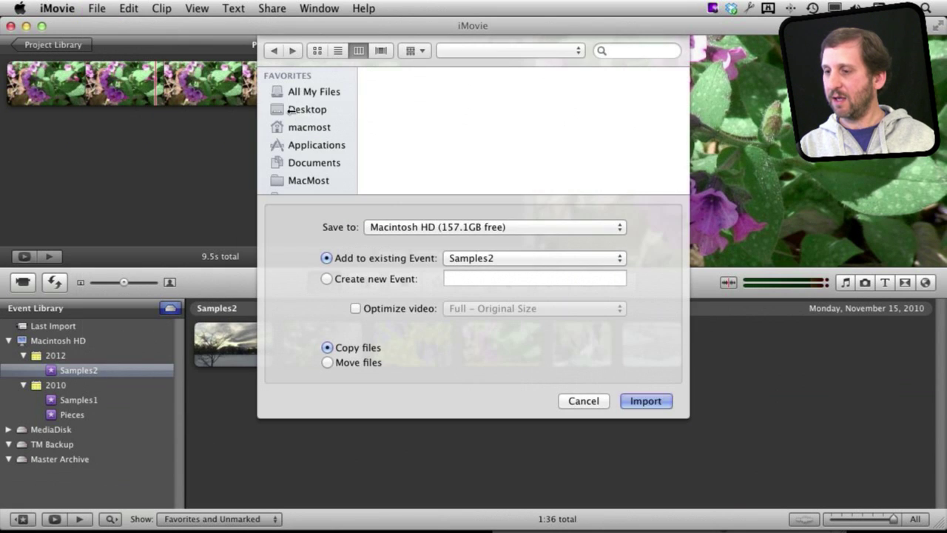
left_click(420, 74)
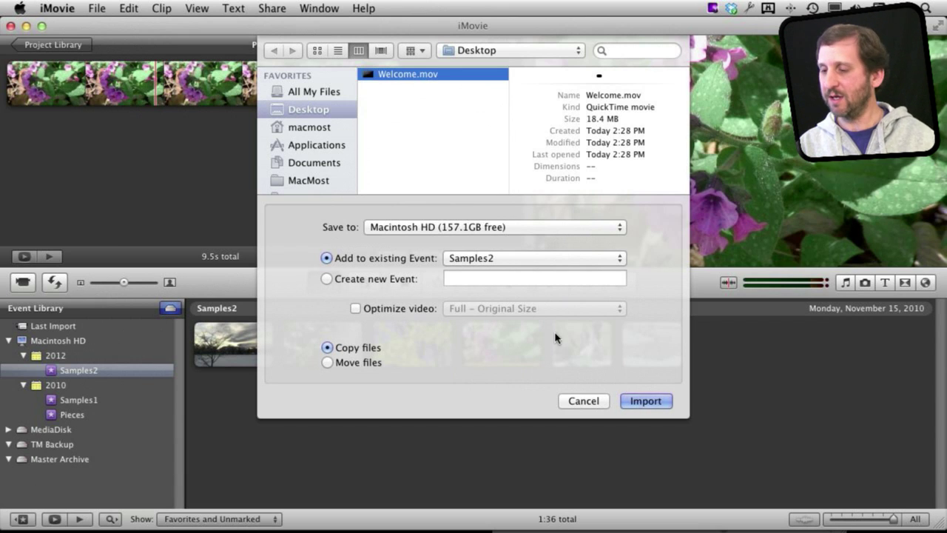
left_click(646, 401)
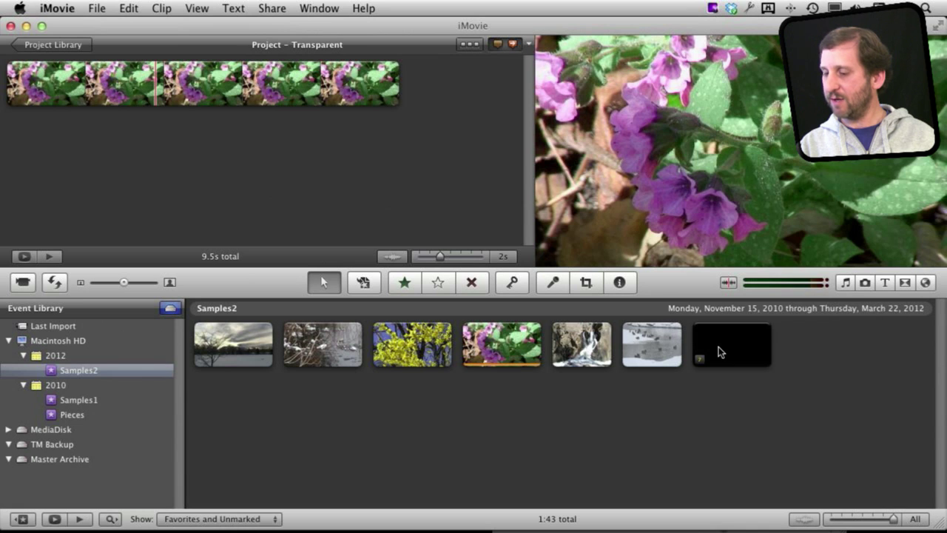
Overlay the imported Welcome clip near the start of the flower clip as Green Screen and adjust its crop area in the viewer
left_click(712, 344)
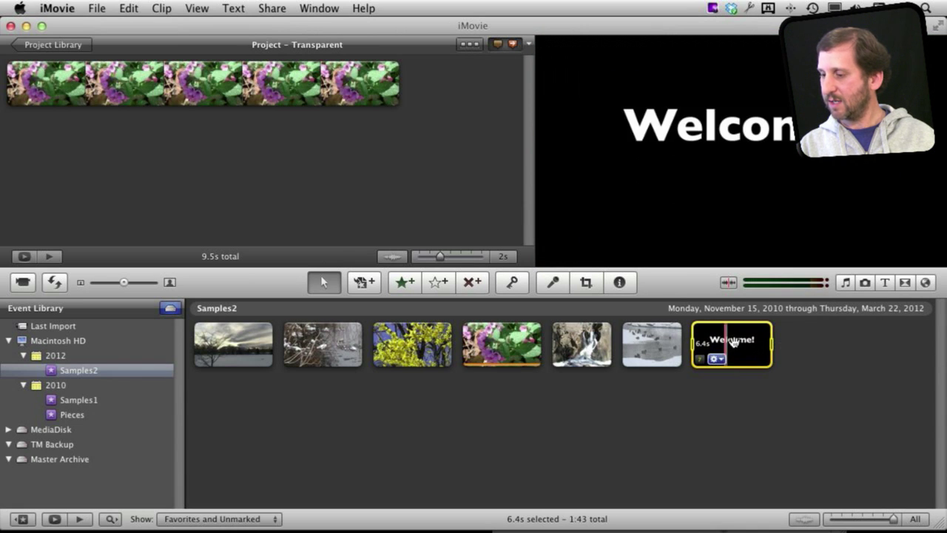
left_click_drag(740, 344, 65, 78)
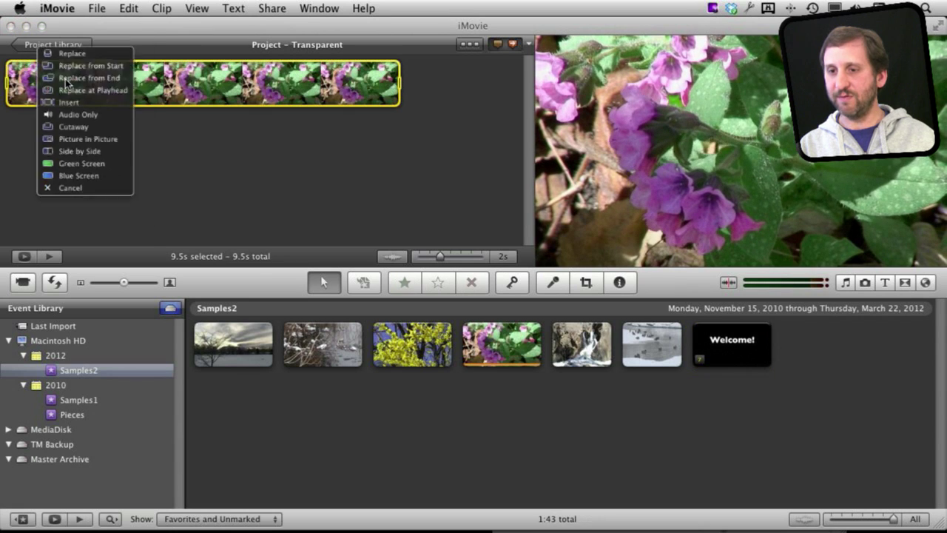
left_click(72, 165)
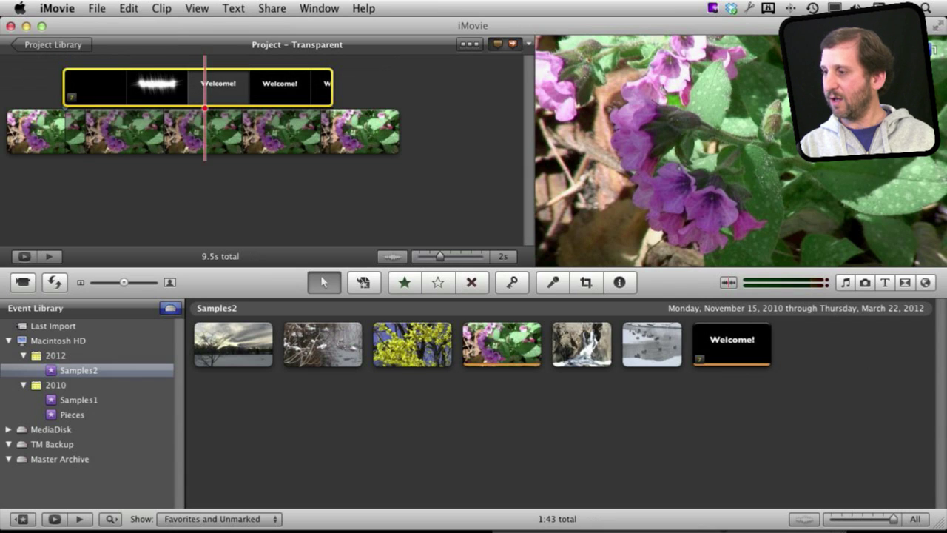
left_click_drag(801, 73, 586, 73)
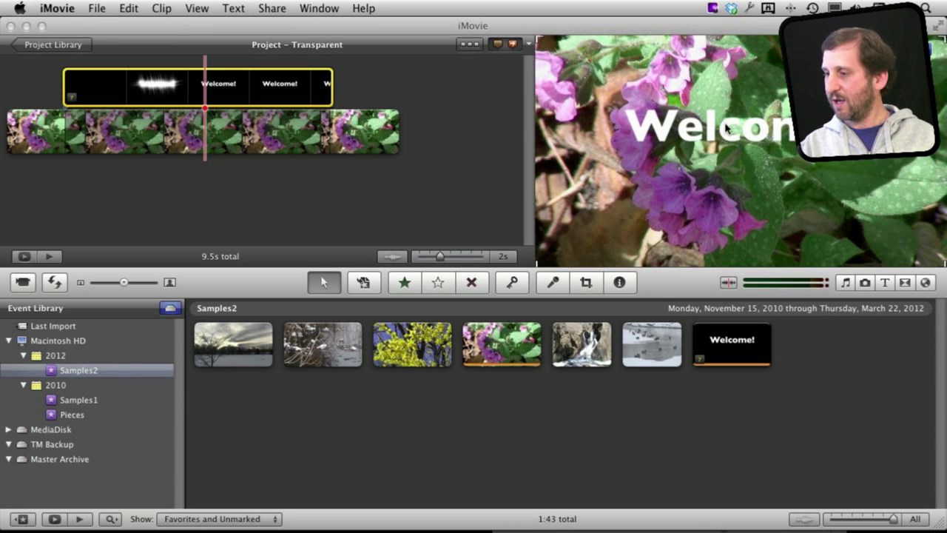
Play the project from just before the Welcome overlay to preview the title over the flowers
left_click(58, 78)
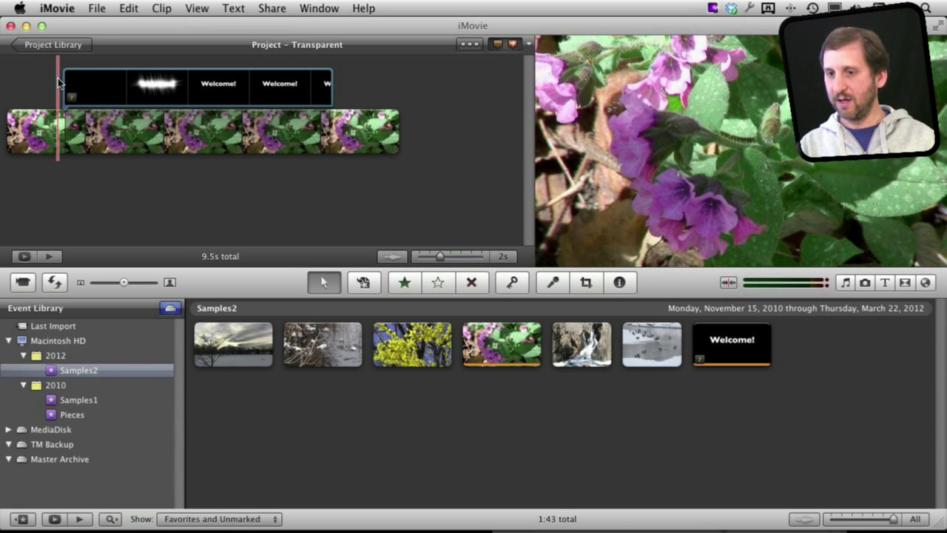
key("space")
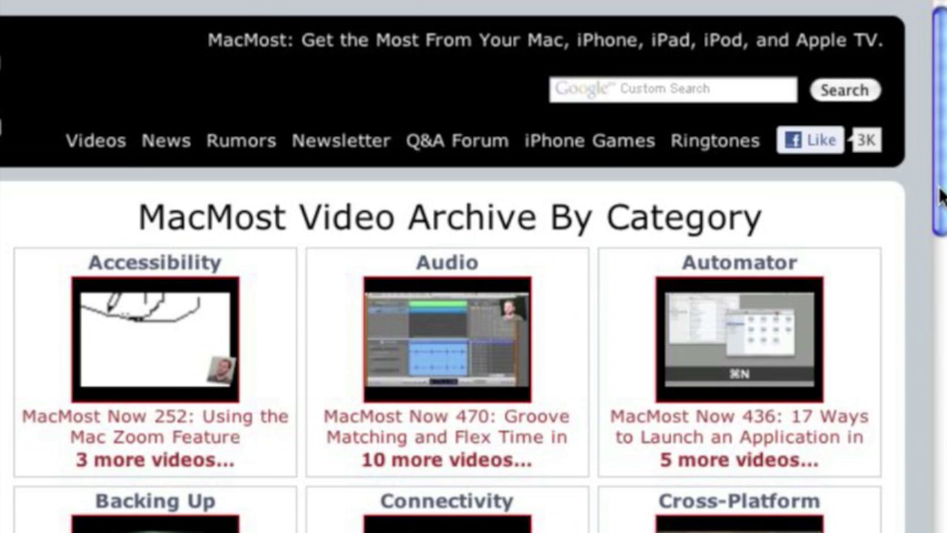
left_click_drag(941, 193, 941, 343)
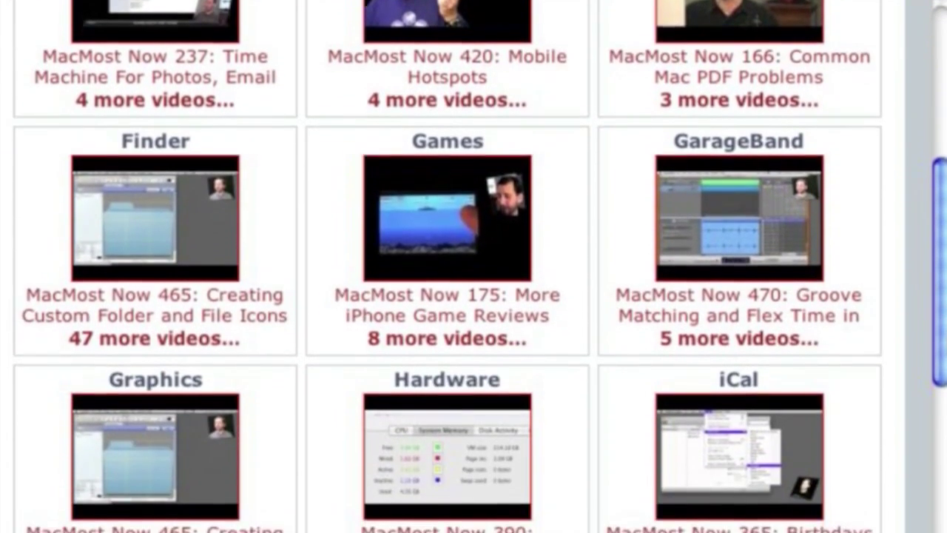
scroll(473, 267, "down", 5)
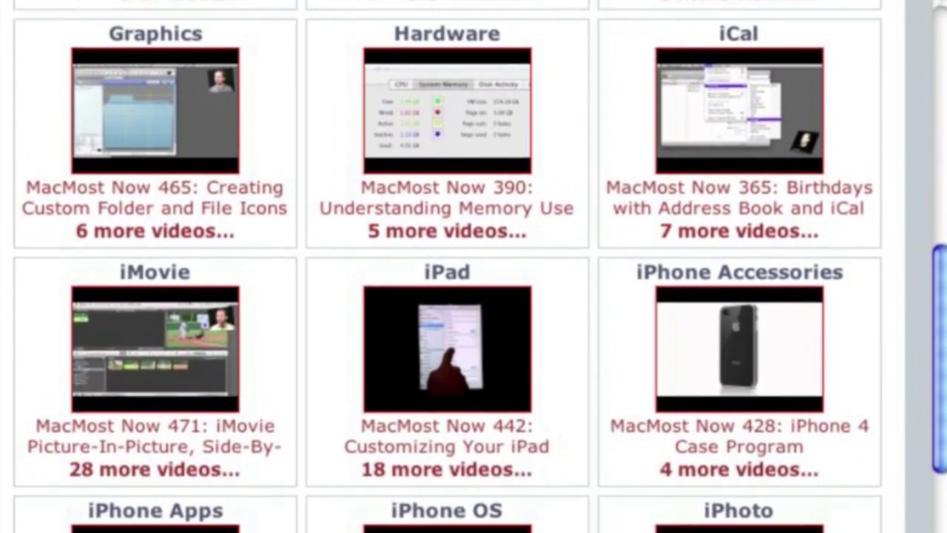